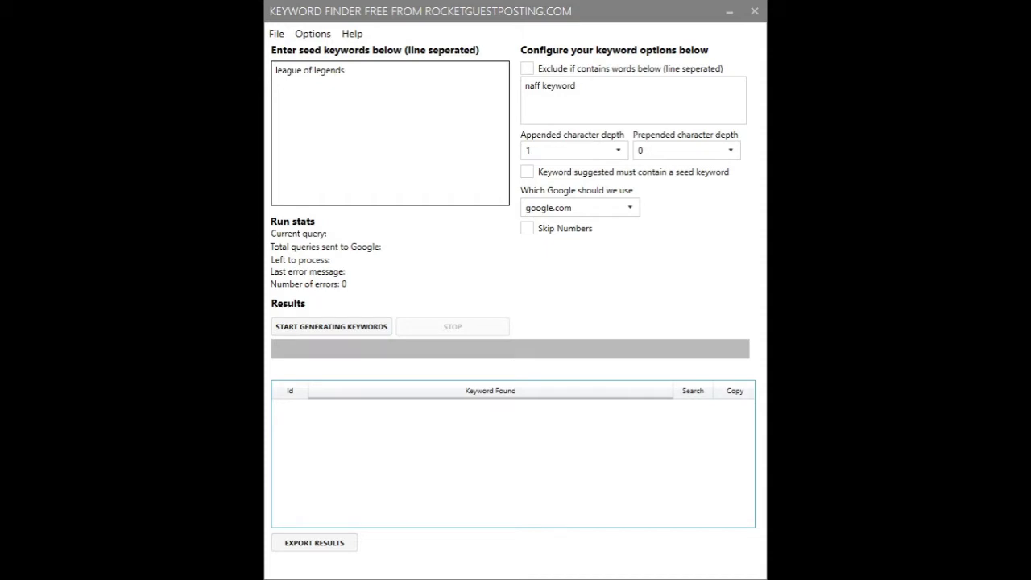
pyautogui.click(422, 112)
pyautogui.hotkey('ctrl', 'a')
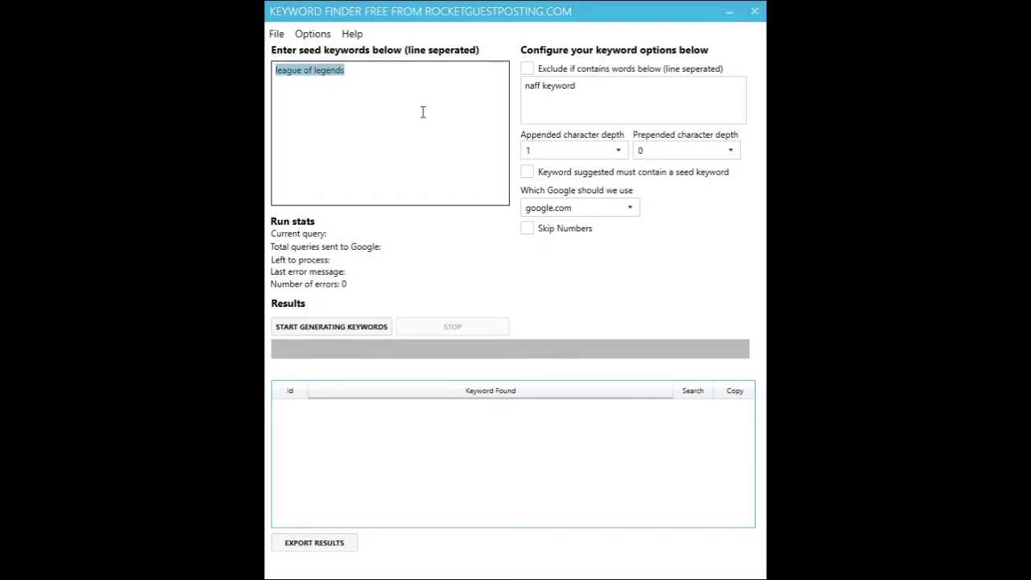
pyautogui.click(422, 112)
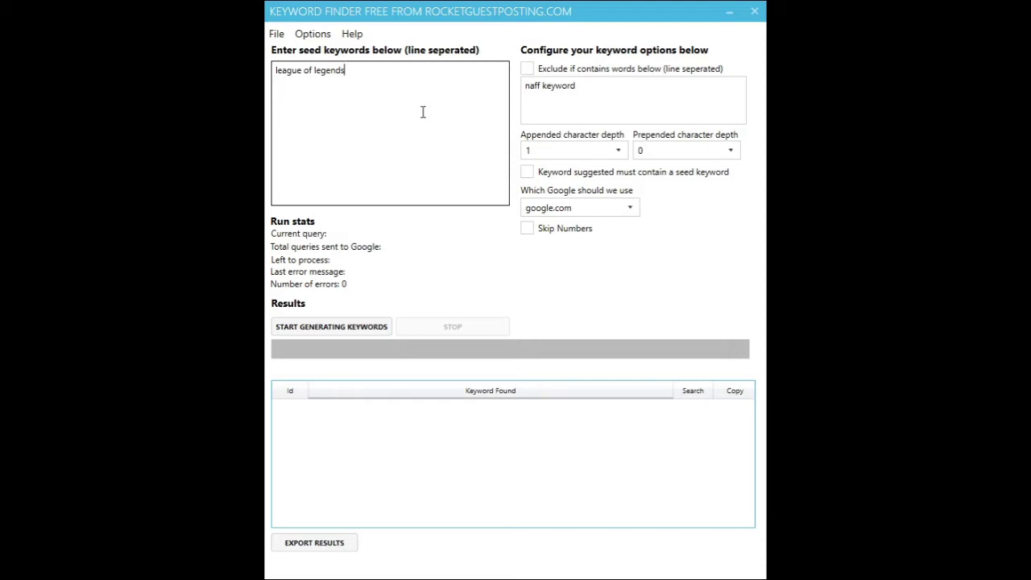
pyautogui.hotkey('ctrl', 'a')
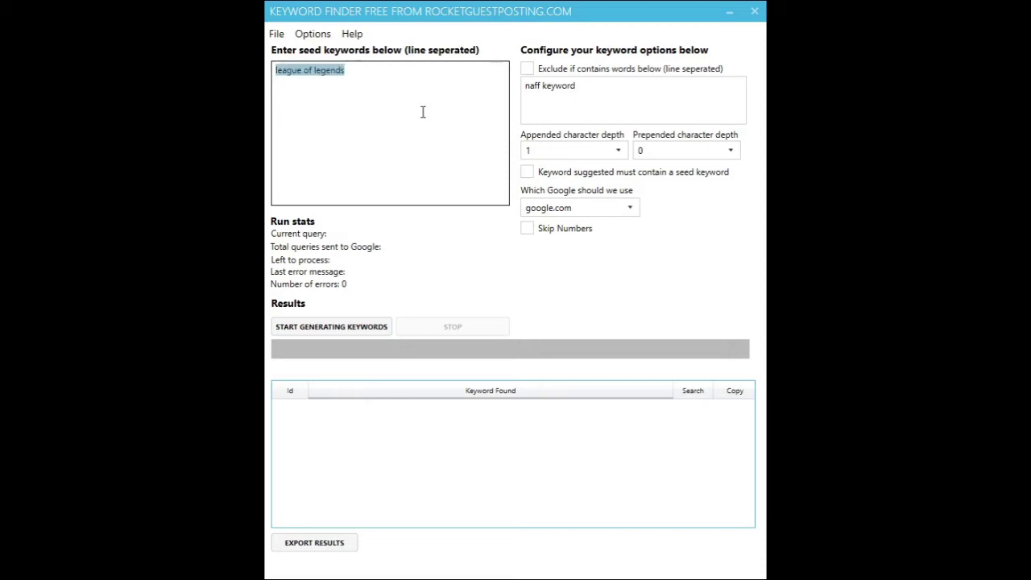
pyautogui.click(423, 112)
pyautogui.moveTo(376, 75); pyautogui.dragTo(269, 76)
pyautogui.click(348, 73)
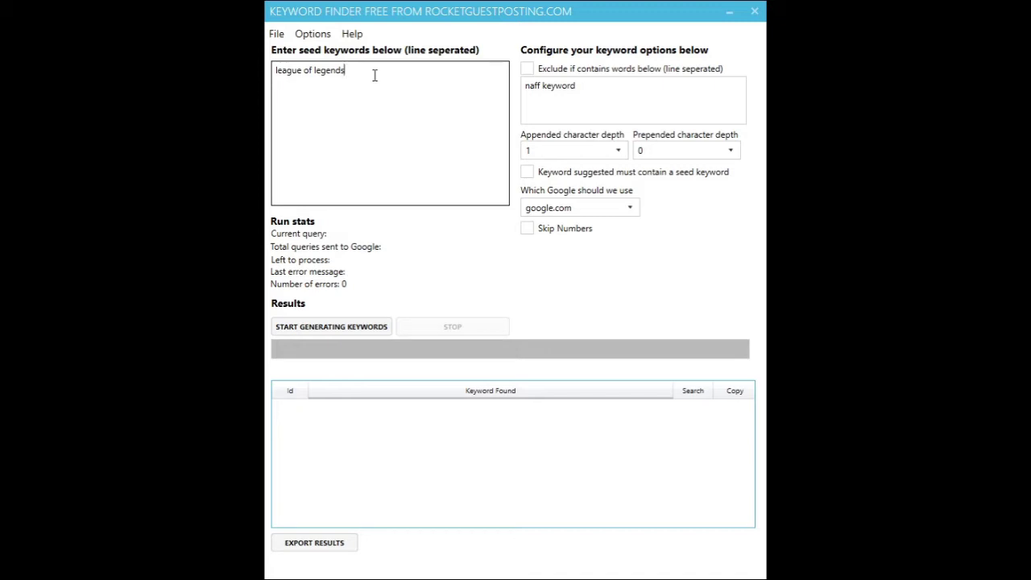
pyautogui.hotkey('ctrl', 'a')
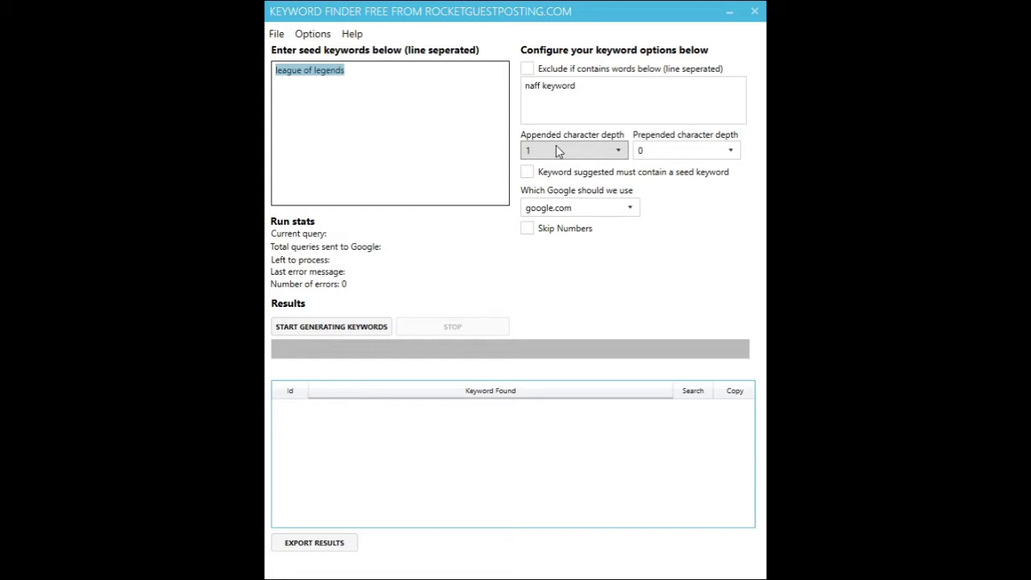
# Turn the seed keyword into three lines: "league of legends a", "league of legends b" and "league of legends c".
pyautogui.click(422, 94)
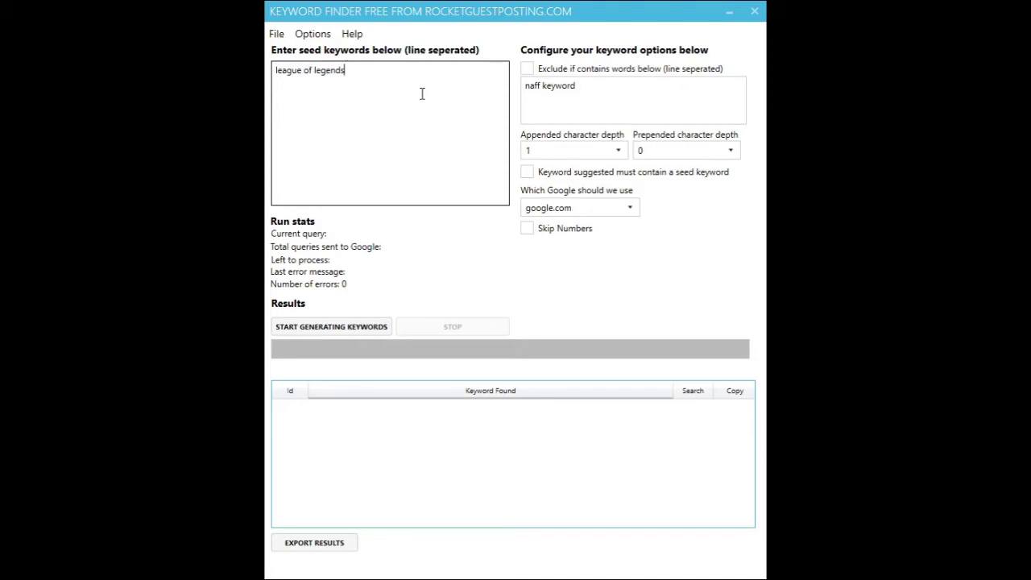
pyautogui.write('a')
pyautogui.press('Return')
pyautogui.moveTo(399, 68); pyautogui.dragTo(269, 72)
pyautogui.hotkey('ctrl', 'c')
pyautogui.click(378, 69)
pyautogui.click(371, 86)
pyautogui.hotkey('ctrl', 'v')
pyautogui.press('BackSpace')
pyautogui.write('b')
pyautogui.press('Return')
pyautogui.hotkey('ctrl', 'v')
pyautogui.press('BackSpace')
pyautogui.write('c')
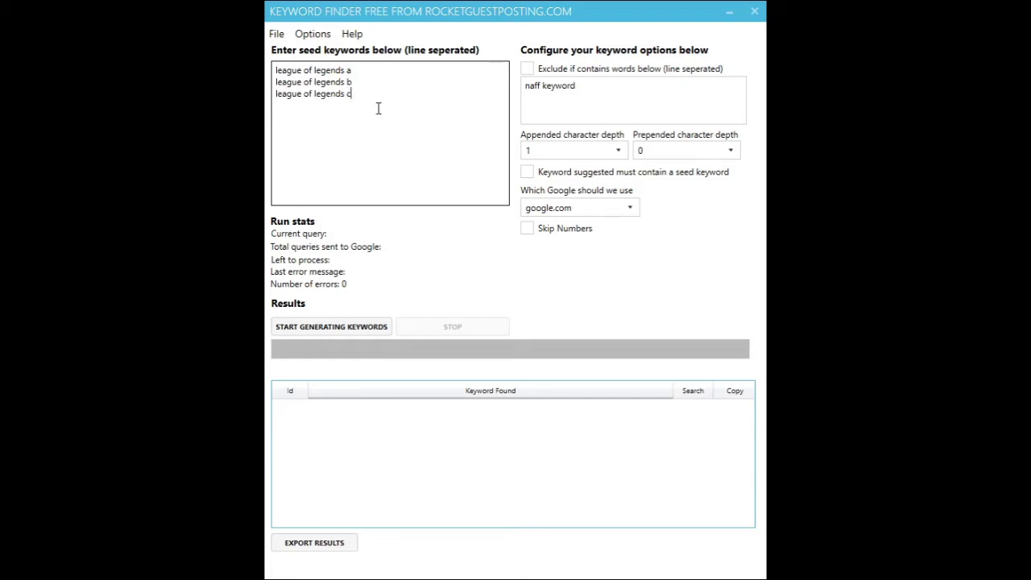
# Add a fourth seed keyword line reading "league of legends d".
pyautogui.moveTo(377, 108); pyautogui.dragTo(274, 71)
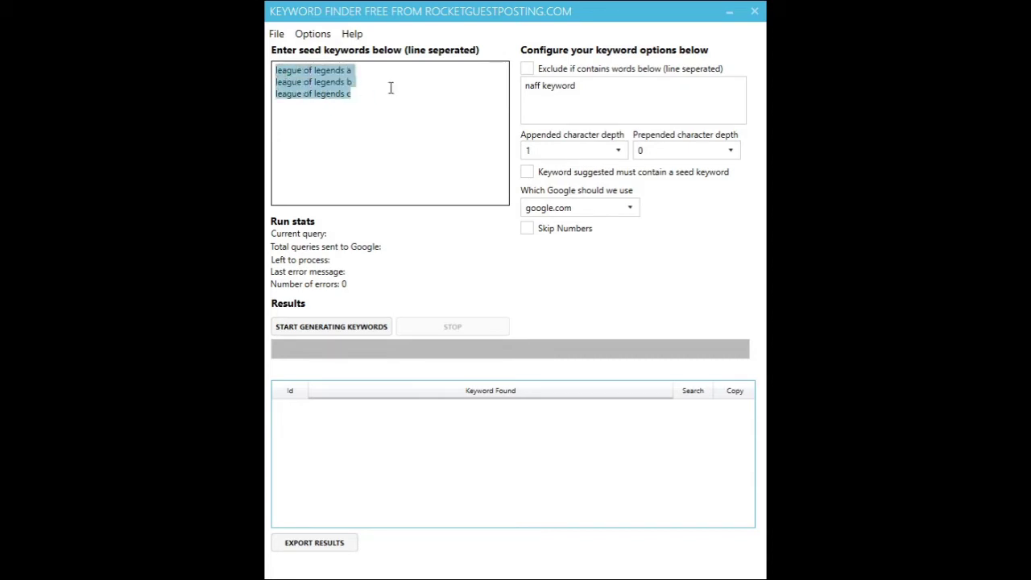
pyautogui.click(392, 87)
pyautogui.press('Return')
pyautogui.write('league of legends d')
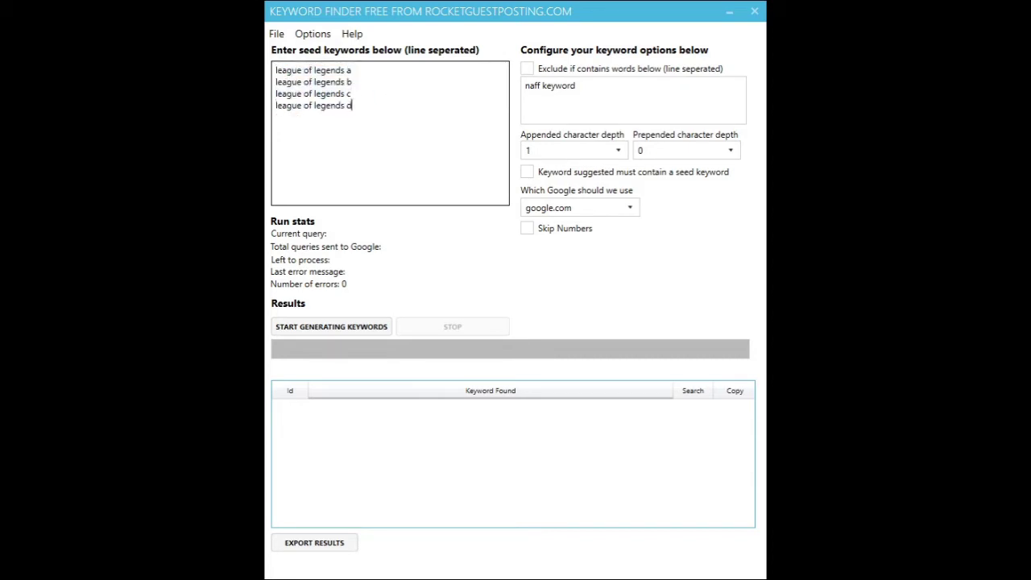
pyautogui.hotkey('ctrl', 'a')
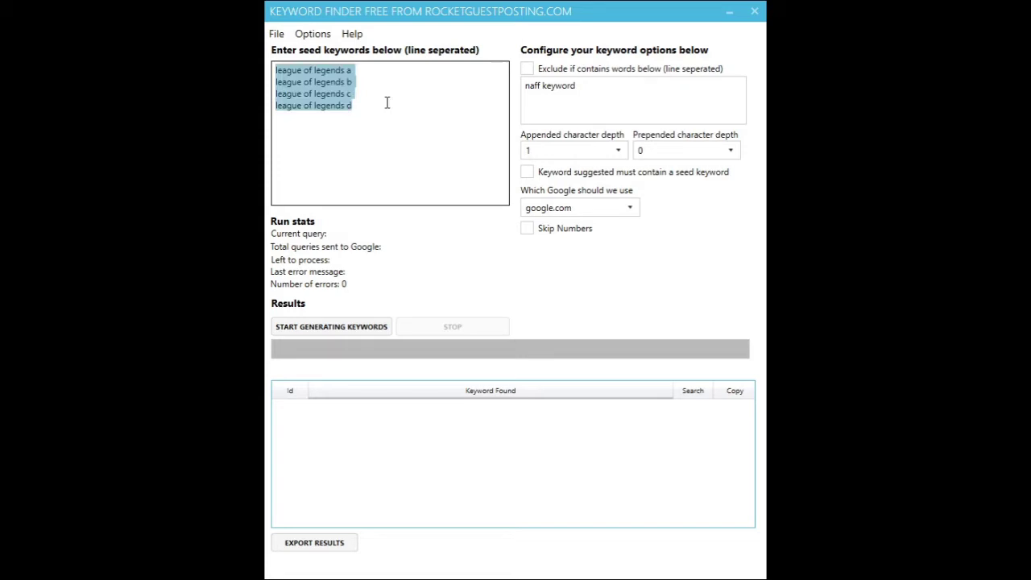
pyautogui.click(386, 102)
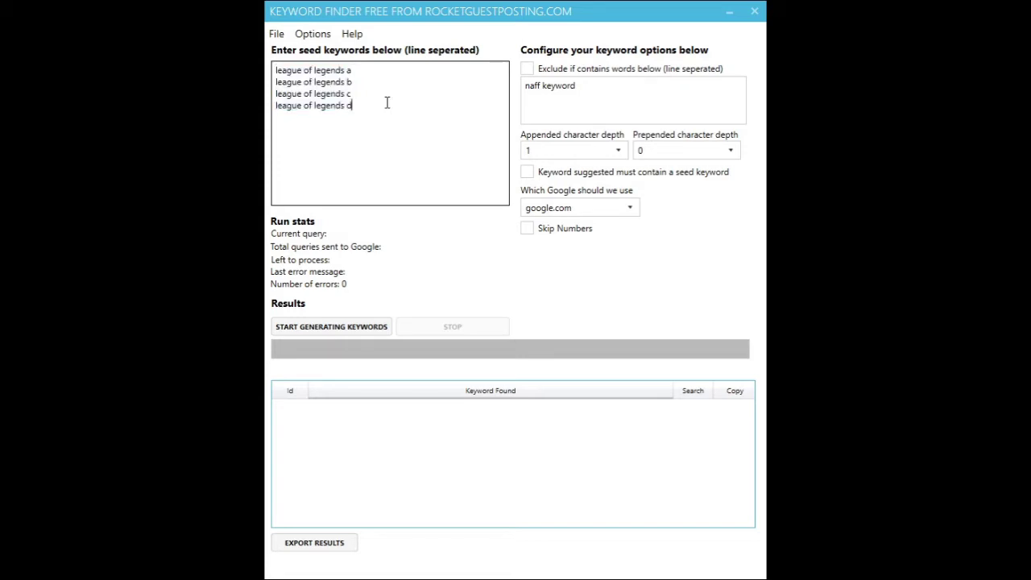
# Set the appended character depth to 2.
pyautogui.click(599, 155)
pyautogui.hotkey('ctrl', 'a')
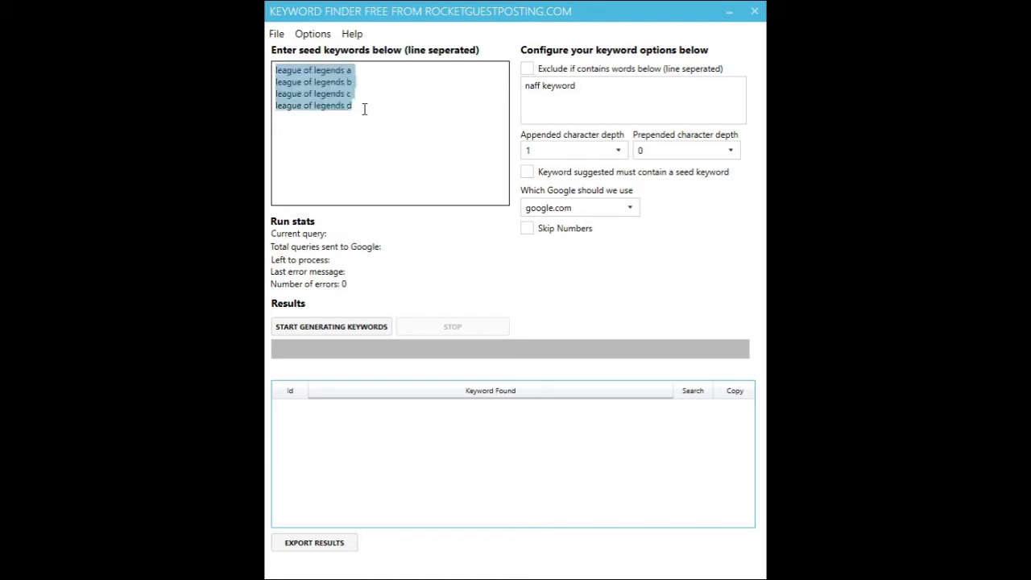
pyautogui.click(364, 108)
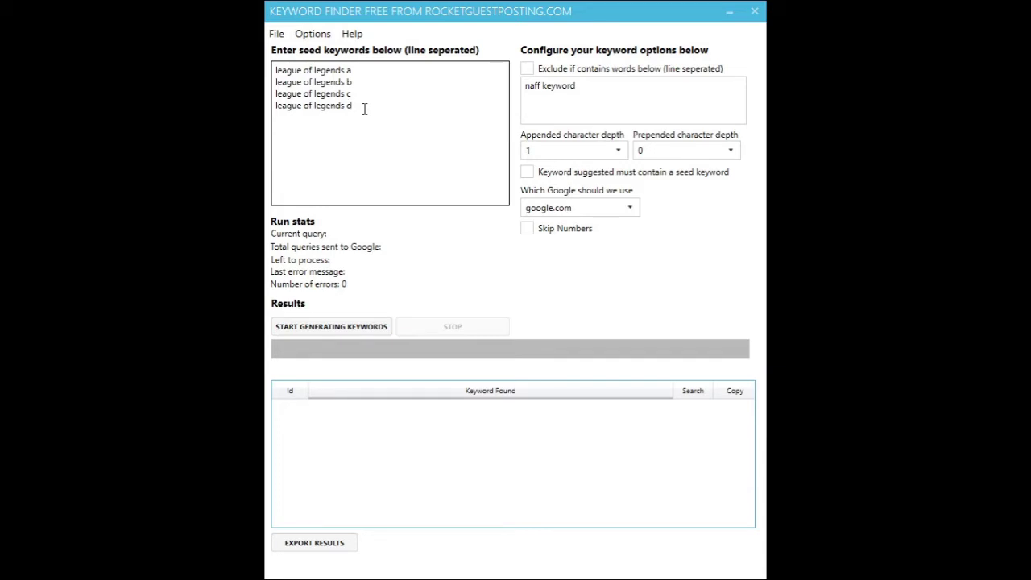
pyautogui.click(580, 151)
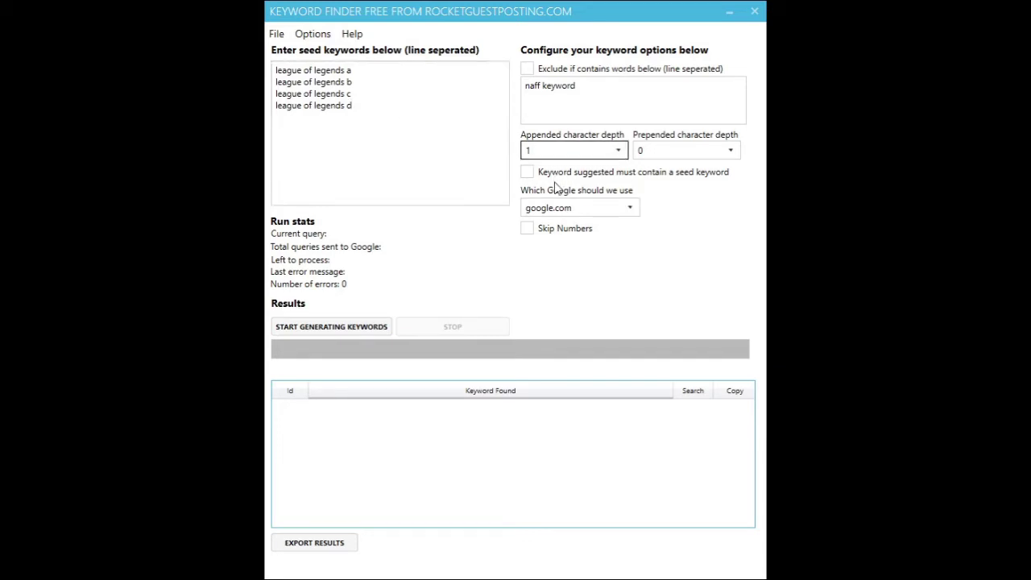
pyautogui.press('Down')
# Change the endings of the four seed keyword lines to "aa", "ab", "ac" and "ad".
pyautogui.click(414, 74)
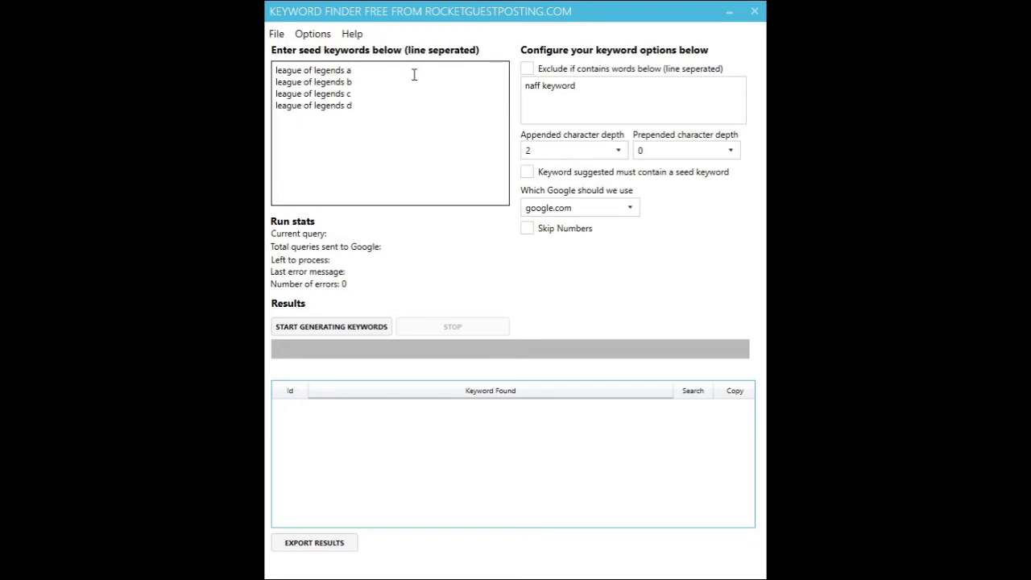
pyautogui.write('a')
pyautogui.press('Down')
pyautogui.press('Left')
pyautogui.write('a')
pyautogui.press('Down')
pyautogui.press('Left')
pyautogui.write('a')
pyautogui.press('Down')
pyautogui.press('BackSpace')
pyautogui.write('ad')
pyautogui.hotkey('ctrl', 'a')
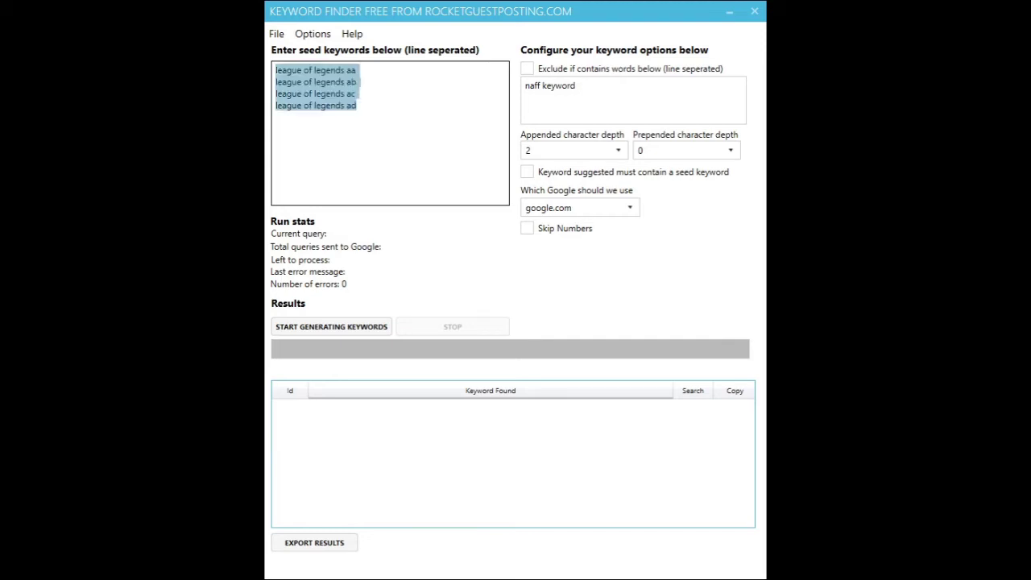
pyautogui.click(564, 152)
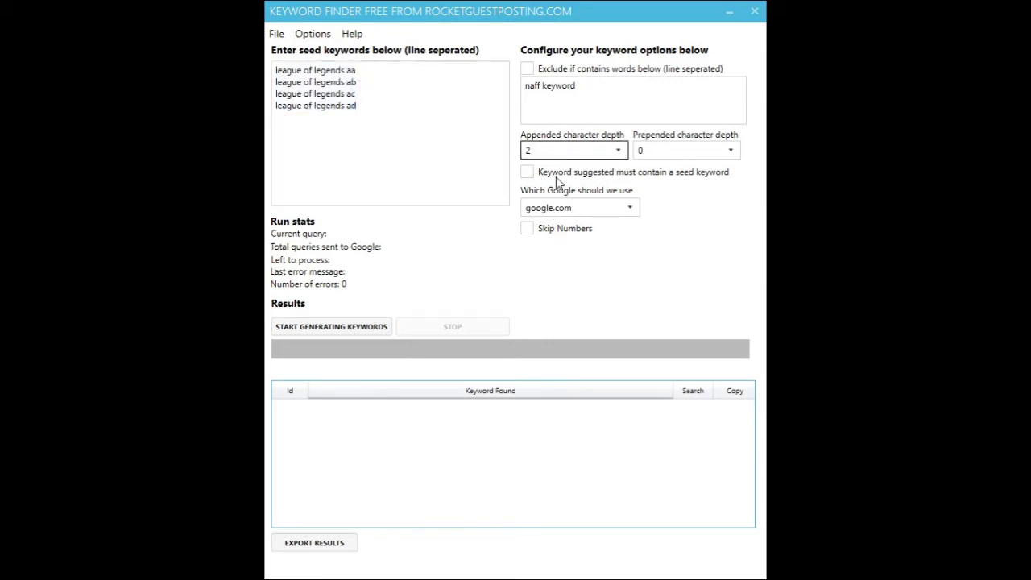
pyautogui.click(443, 105)
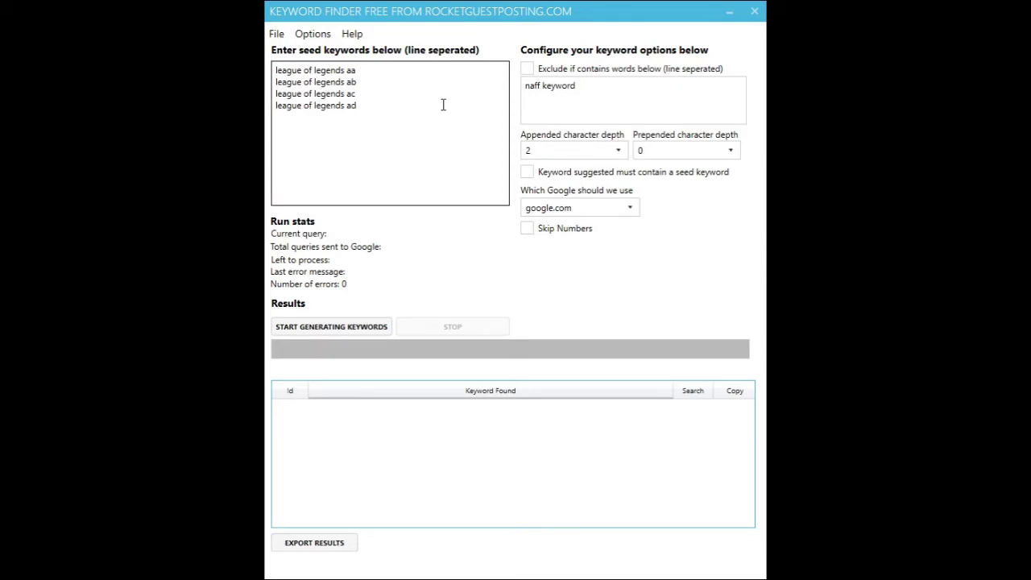
pyautogui.hotkey('ctrl', 'a')
pyautogui.click(369, 113)
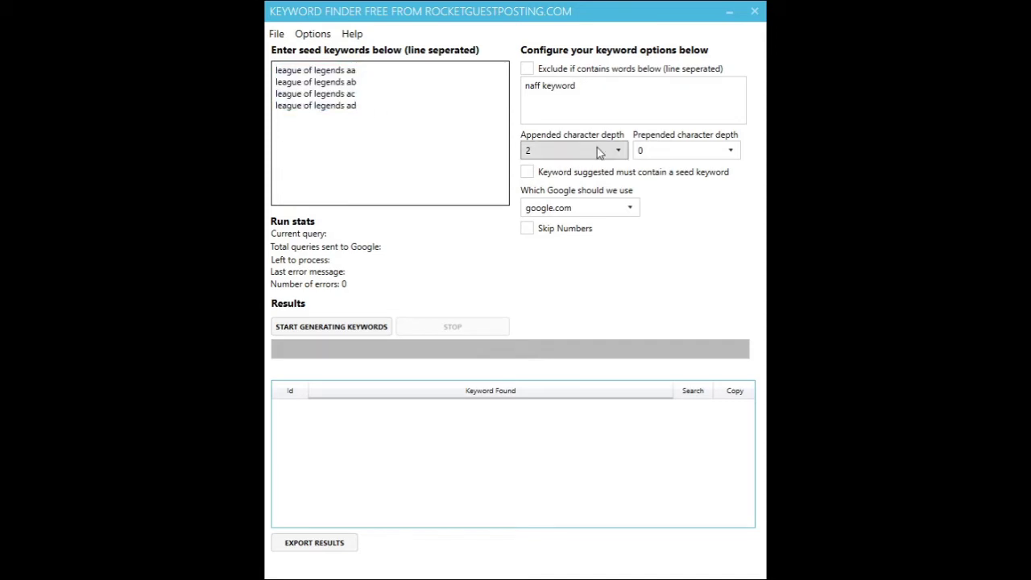
pyautogui.click(662, 153)
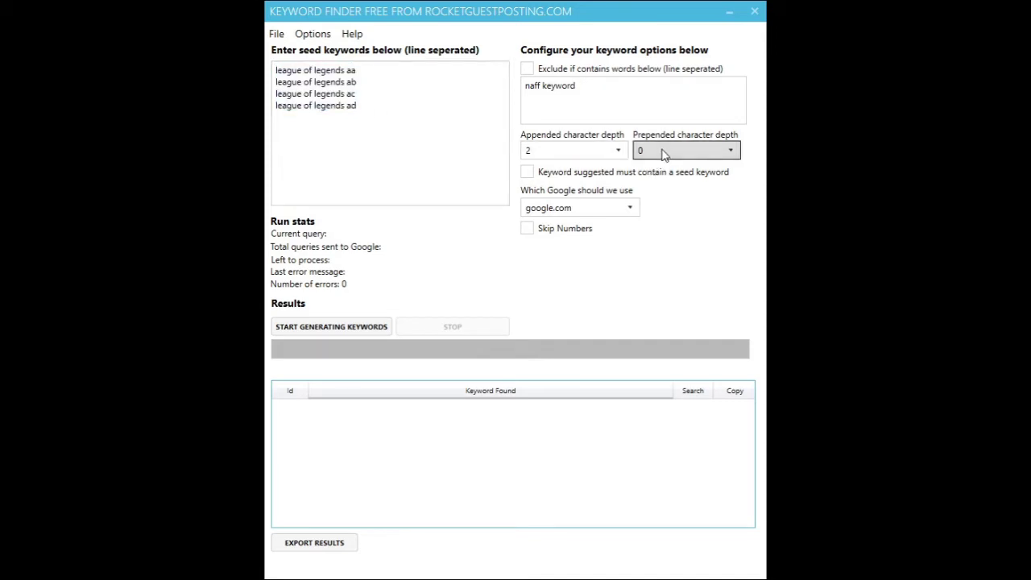
# Delete all seed lines except the first and remove its "aa" ending, leaving only "league of legends".
pyautogui.moveTo(405, 108); pyautogui.dragTo(274, 82)
pyautogui.press('BackSpace')
pyautogui.click(376, 73)
pyautogui.press('BackSpace')
pyautogui.press('BackSpace')
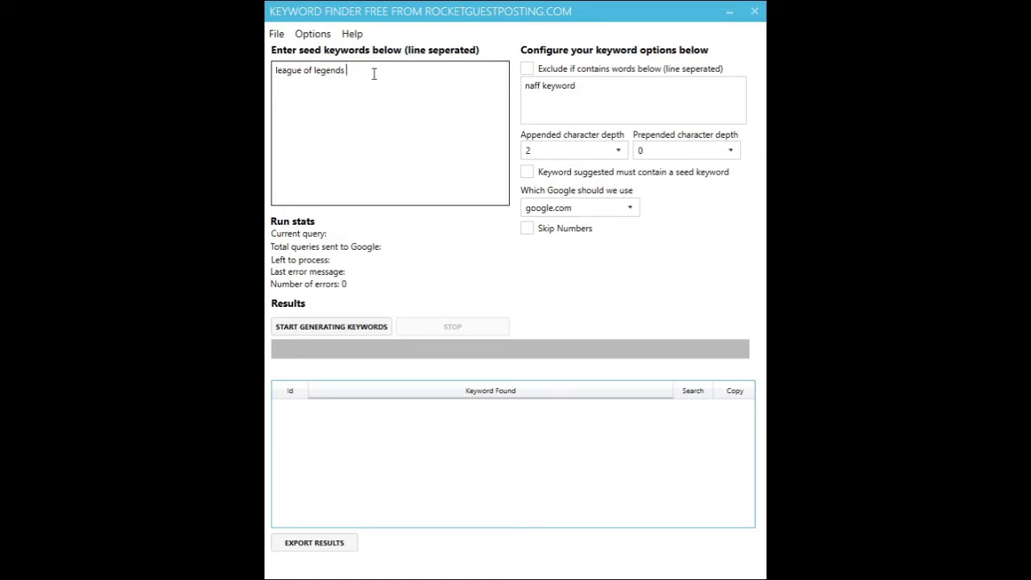
# Prefix the seed keyword with "a" as a separate word and set the prepended character depth to 1.
pyautogui.click(276, 71)
pyautogui.write('a')
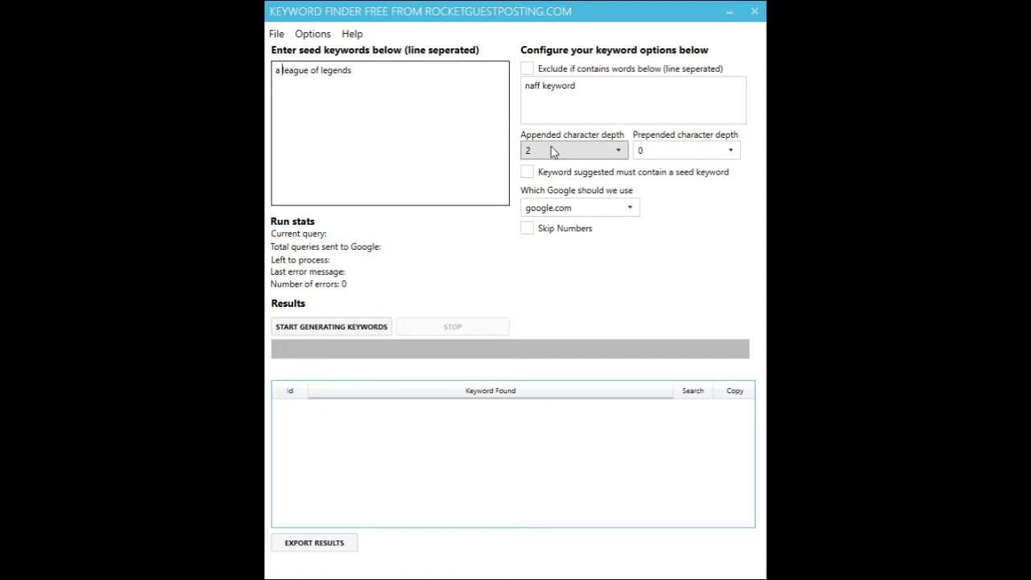
pyautogui.click(681, 153)
pyautogui.press('Down')
pyautogui.click(311, 88)
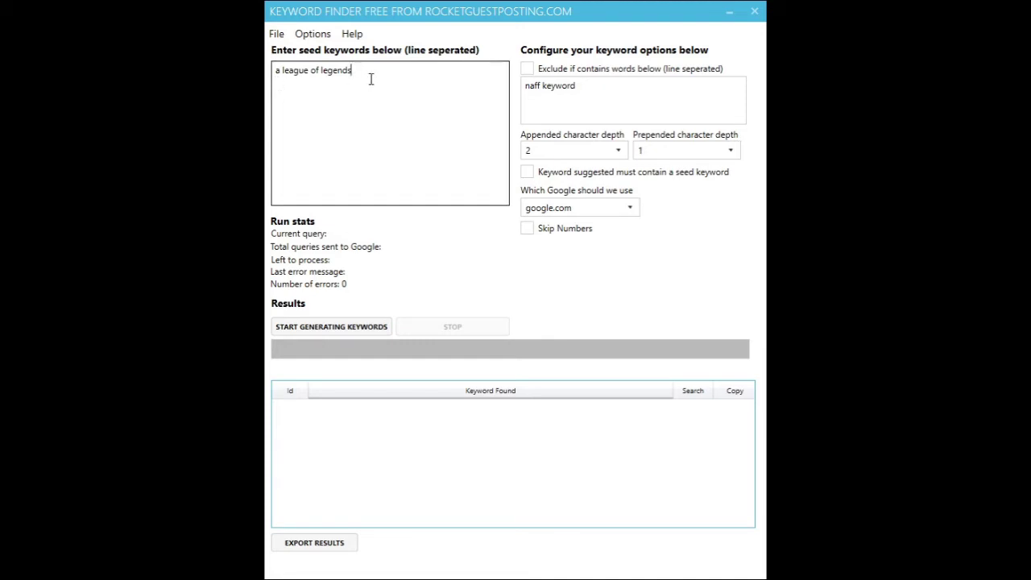
# Duplicate the seed keyword onto a second line and change the copy to "b league of legends".
pyautogui.moveTo(356, 73); pyautogui.dragTo(268, 78)
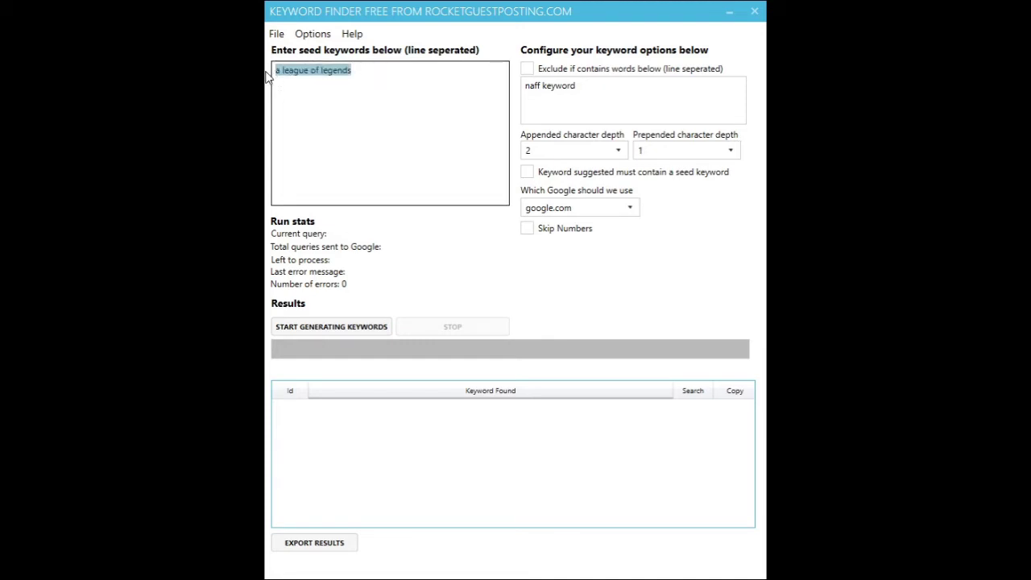
pyautogui.hotkey('ctrl', 'c')
pyautogui.click(382, 84)
pyautogui.press('Return')
pyautogui.hotkey('ctrl', 'v')
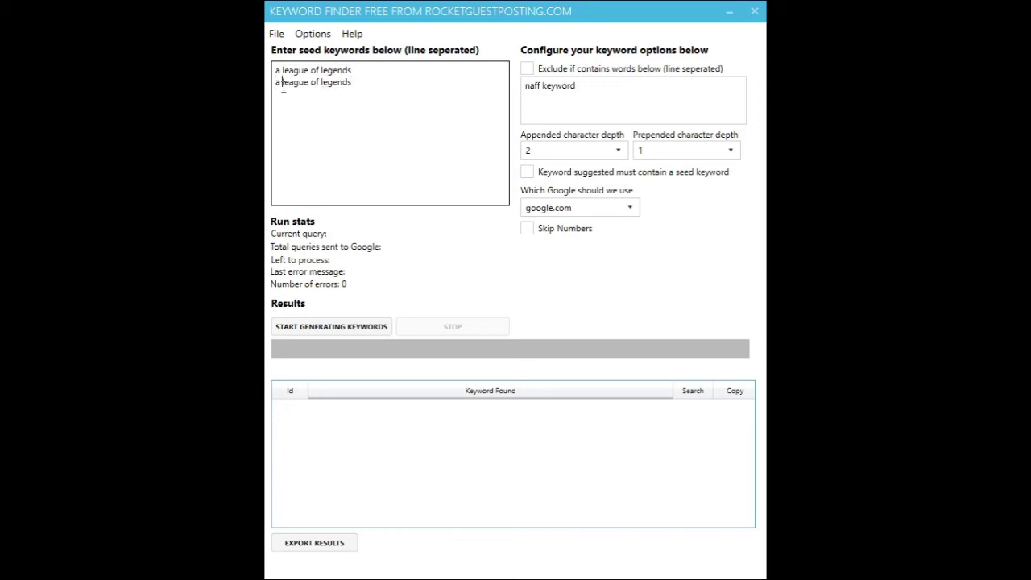
pyautogui.press('BackSpace')
pyautogui.write('b')
# Set the prepended character depth to 2 and change the seed lines to "aa league of legends" and "ab league of legends".
pyautogui.click(685, 153)
pyautogui.press('Down')
pyautogui.click(280, 81)
pyautogui.write('a')
pyautogui.press('BackSpace')
pyautogui.press('BackSpace')
pyautogui.press('Up')
pyautogui.press('Right')
pyautogui.write('a')
pyautogui.press('Down')
pyautogui.press('Left')
pyautogui.press('Left')
pyautogui.write('abn')
pyautogui.press('BackSpace')
# Duplicate the second seed line onto a third line and change the copy's prefix to "ac".
pyautogui.moveTo(398, 89); pyautogui.dragTo(278, 84)
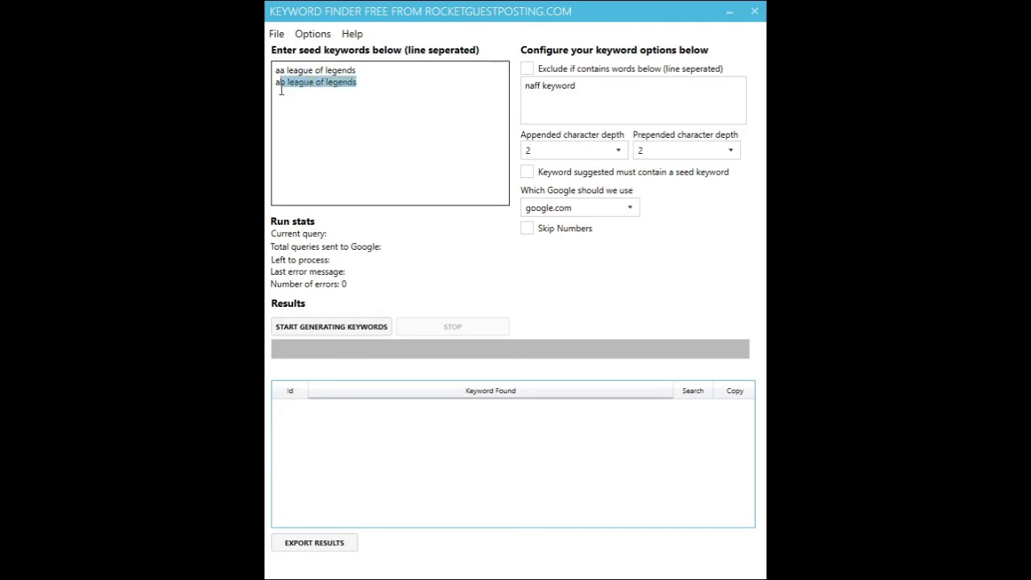
pyautogui.hotkey('ctrl', 'c')
pyautogui.click(391, 85)
pyautogui.press('Return')
pyautogui.hotkey('ctrl', 'v')
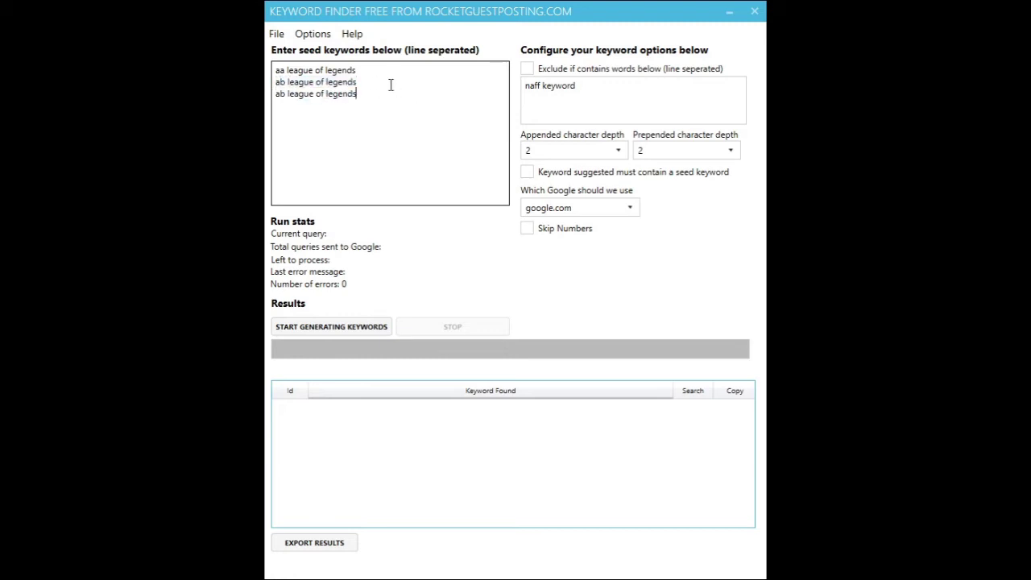
pyautogui.hotkey('ctrl', 'Left')
pyautogui.hotkey('ctrl', 'Left')
pyautogui.hotkey('ctrl', 'Left')
pyautogui.press('Left')
pyautogui.press('BackSpace')
pyautogui.write('c')
# Restore the seed list to the single keyword "league of legends" and set the prepended character depth to 1.
pyautogui.hotkey('ctrl', 'z')
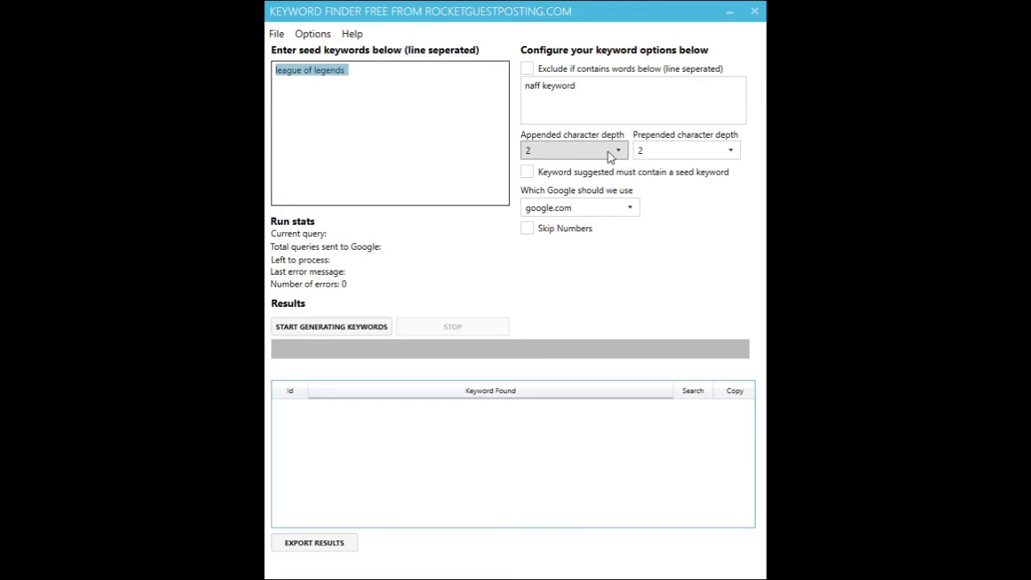
pyautogui.click(663, 155)
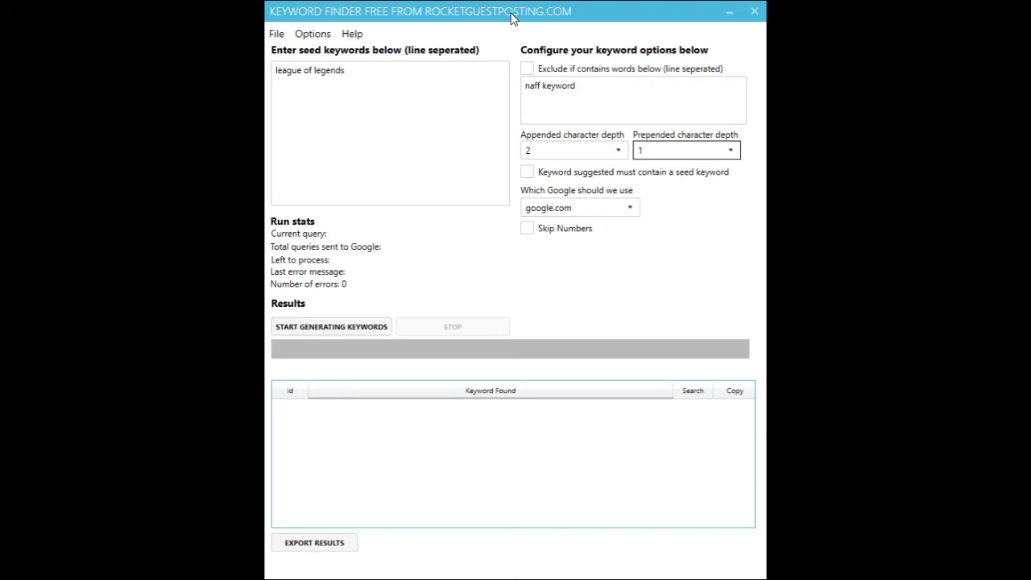
# Turn the exclusion of keywords containing the listed words on and back off.
pyautogui.click(527, 70)
pyautogui.moveTo(618, 88); pyautogui.dragTo(481, 87)
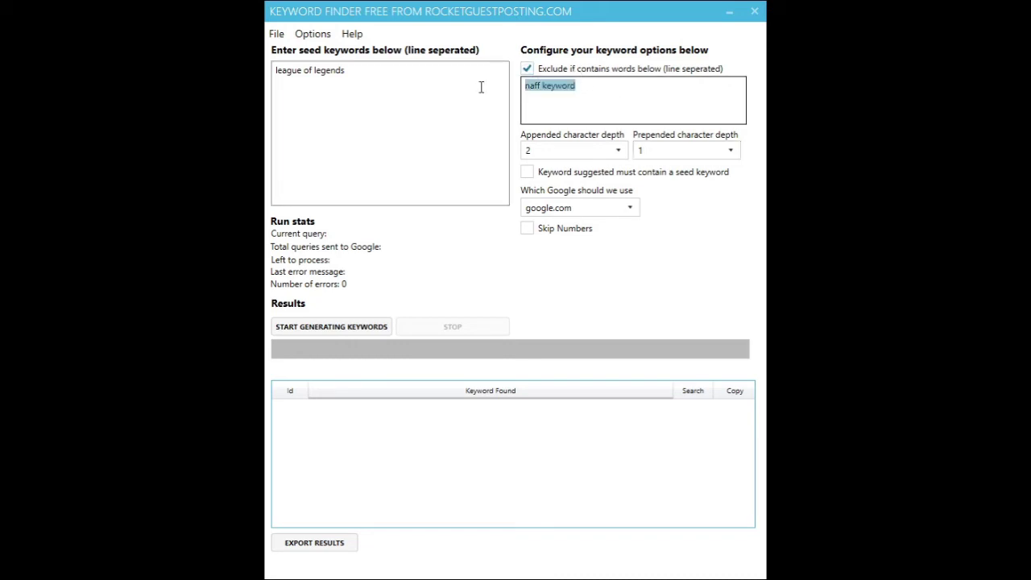
pyautogui.click(547, 72)
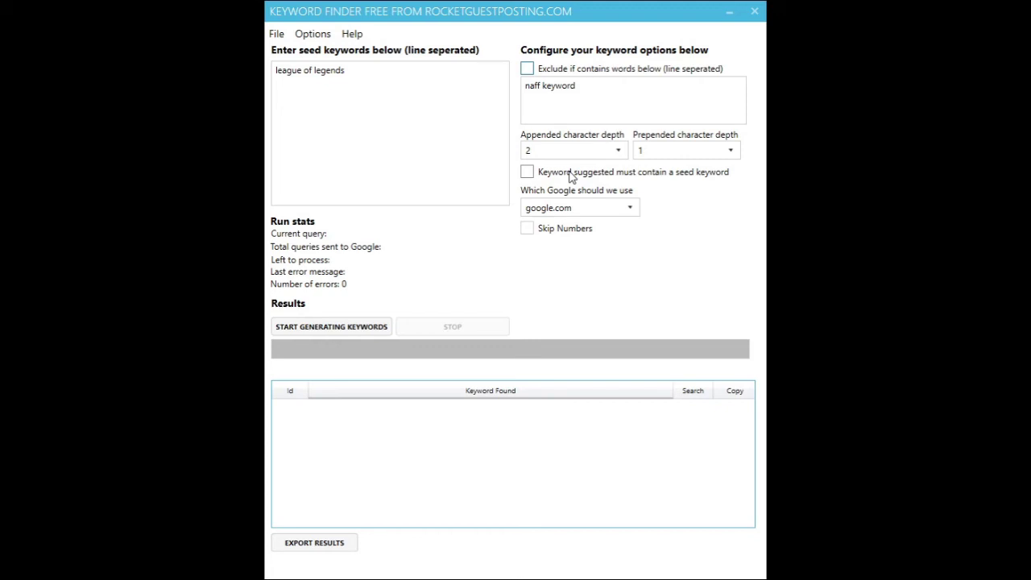
pyautogui.click(360, 78)
pyautogui.tripleClick(311, 73)
pyautogui.click(365, 156)
pyautogui.click(364, 64)
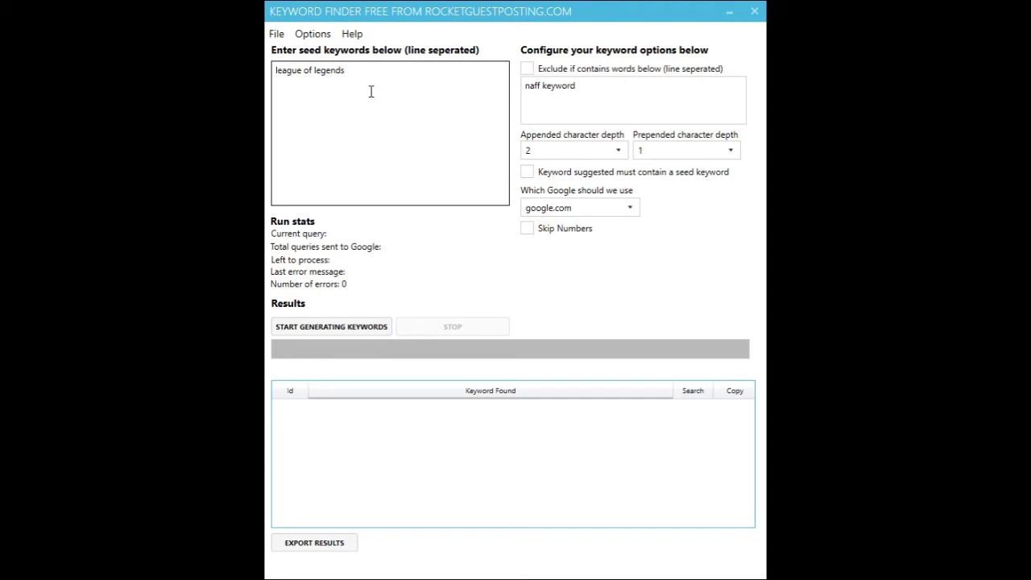
# Open the program settings and the value for milliseconds between queries to Google.
pyautogui.click(567, 174)
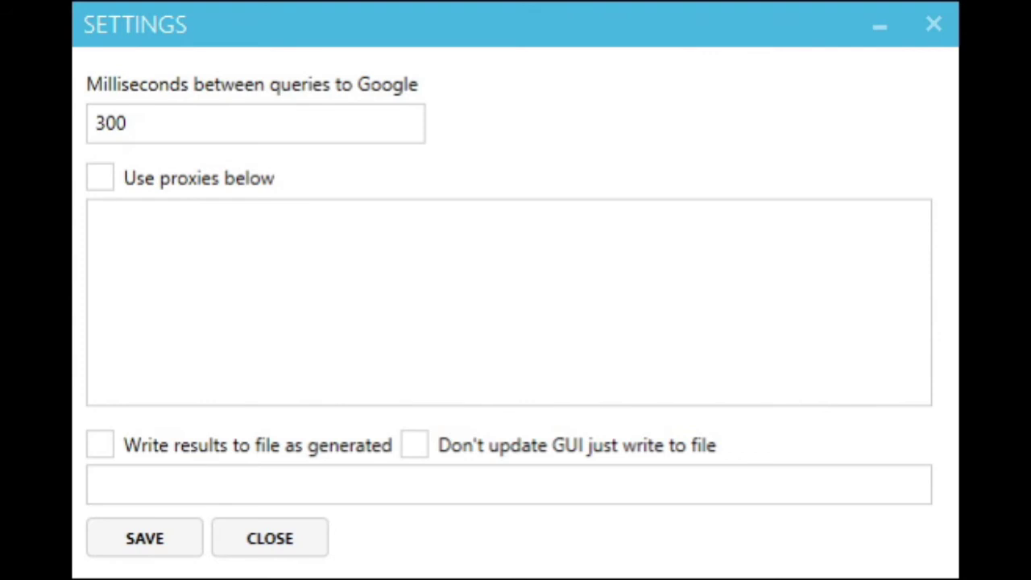
pyautogui.click(166, 126)
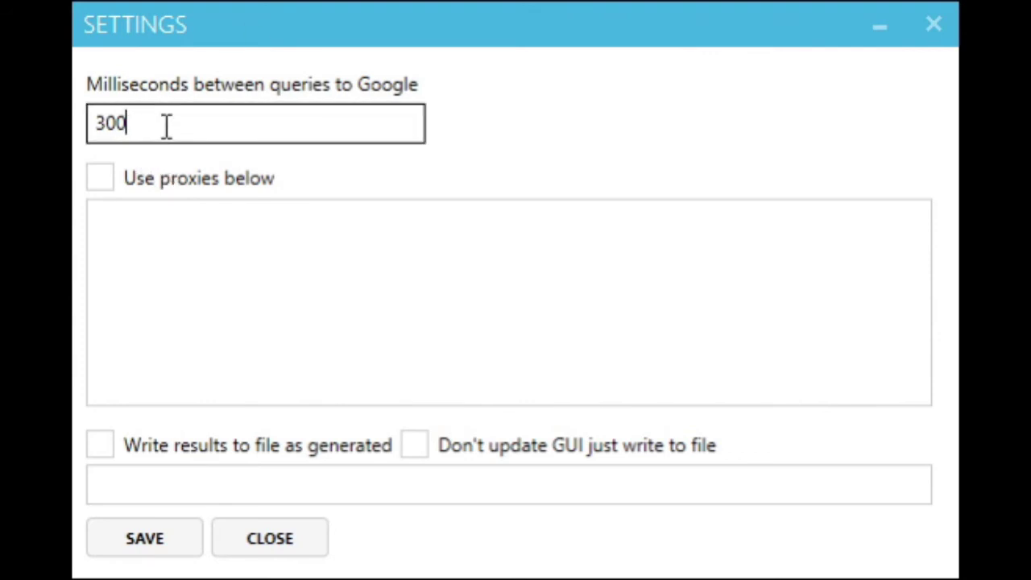
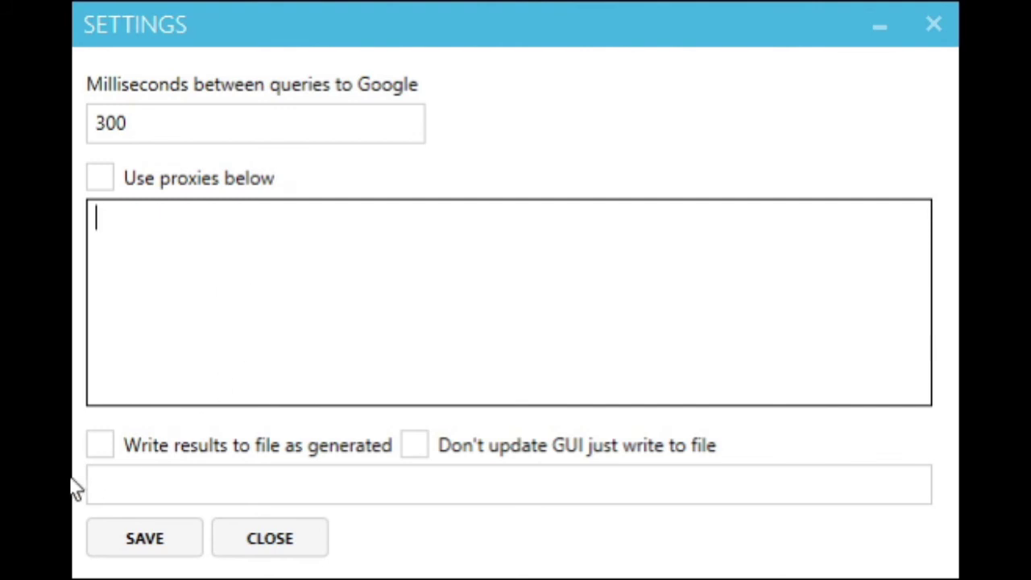
# Enable writing results to the file result.txt as they are generated, and select the option to write to file without updating the GUI.
pyautogui.click(183, 451)
pyautogui.click(184, 476)
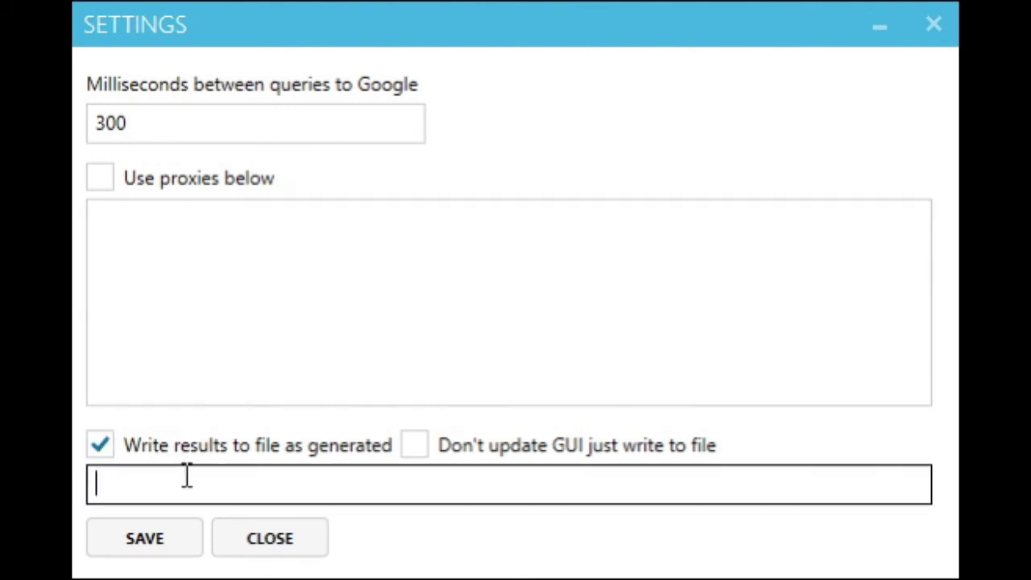
pyautogui.write('result.txt')
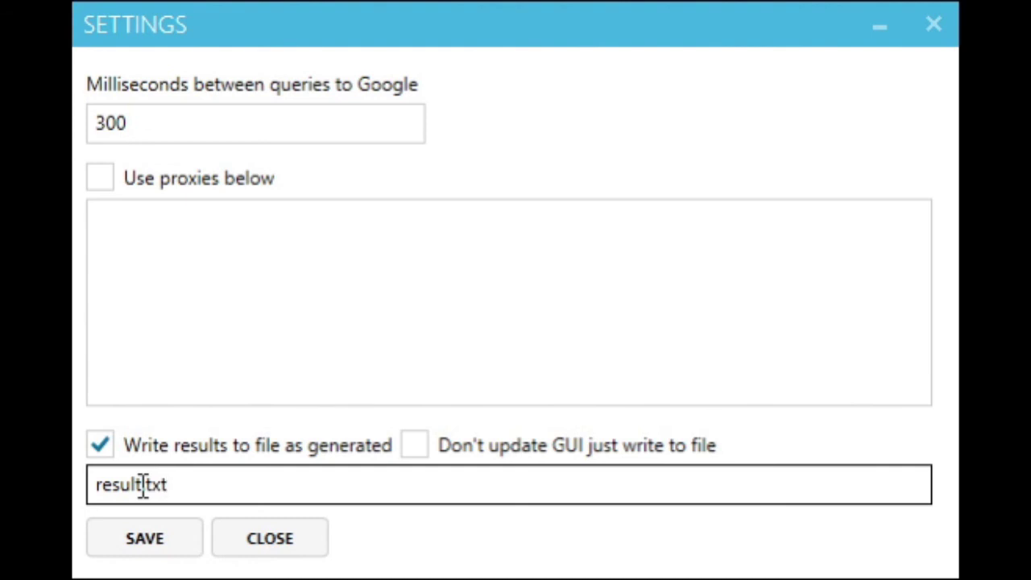
pyautogui.hotkey('ctrl', 'a')
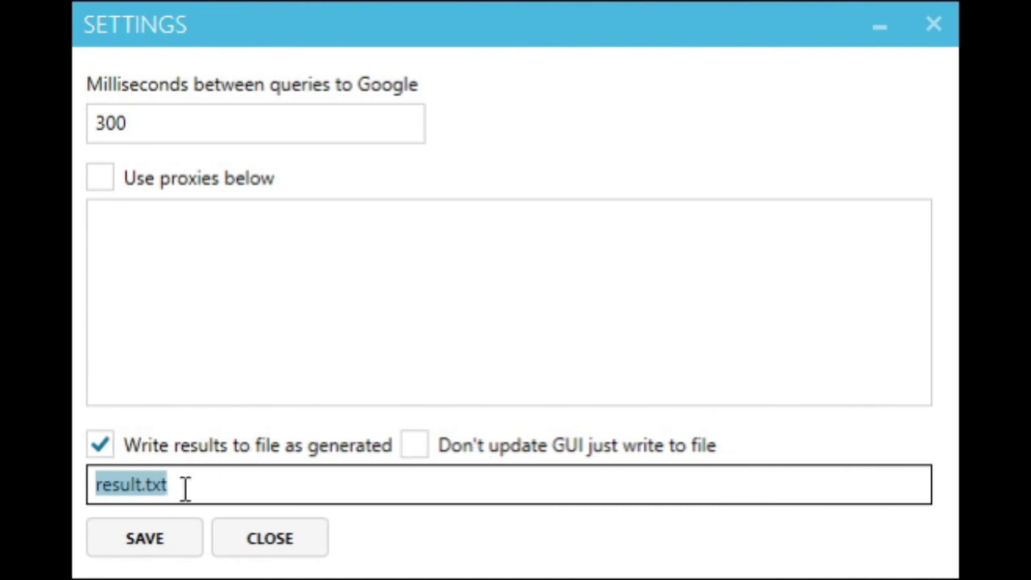
pyautogui.click(486, 454)
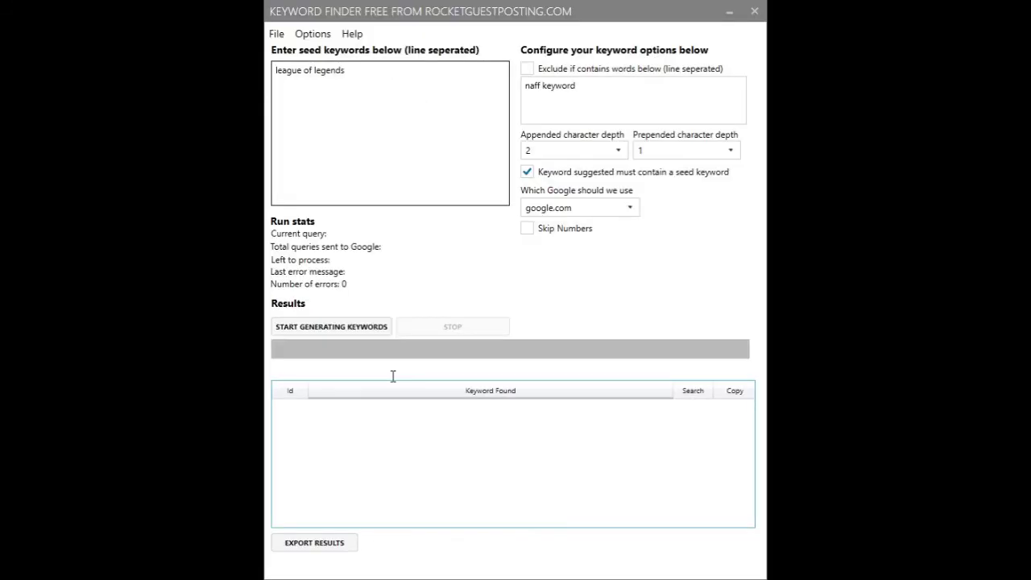
# Start generating keywords for the seed "league of legends".
pyautogui.click(405, 417)
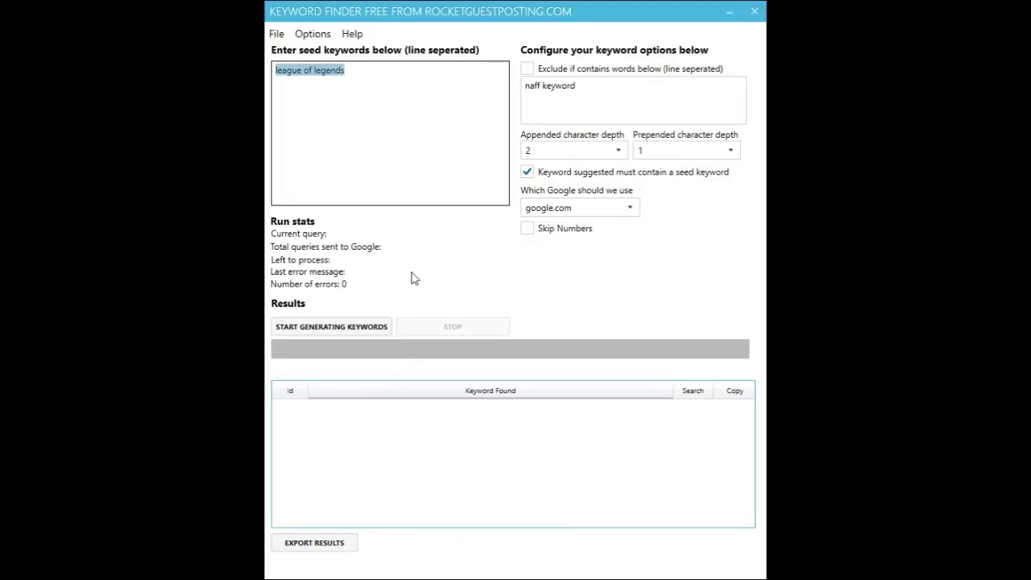
pyautogui.click(412, 95)
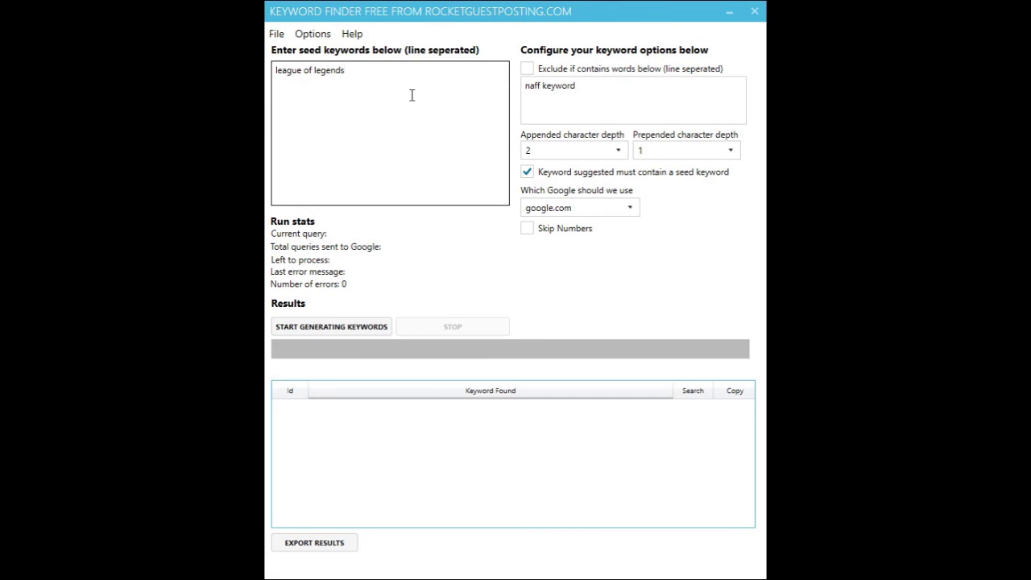
pyautogui.click(354, 327)
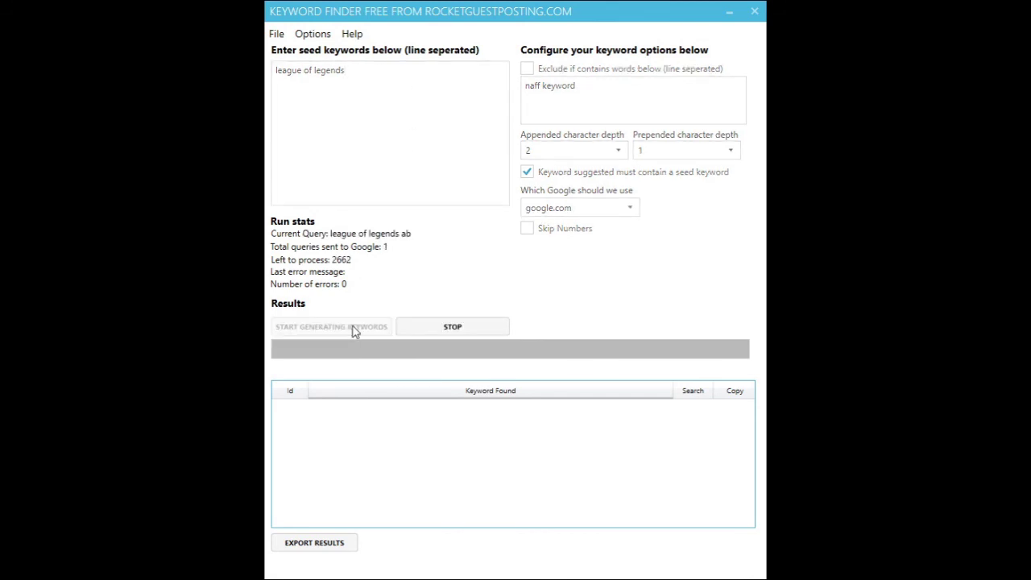